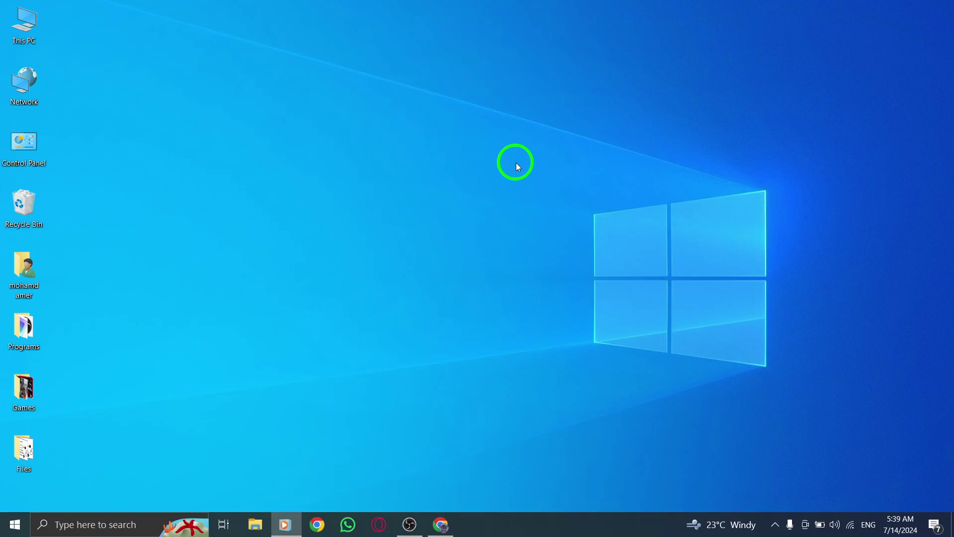
Step: Bring the Chrome window with WhatsApp Web forward and open the My New Number chat
click(441, 525)
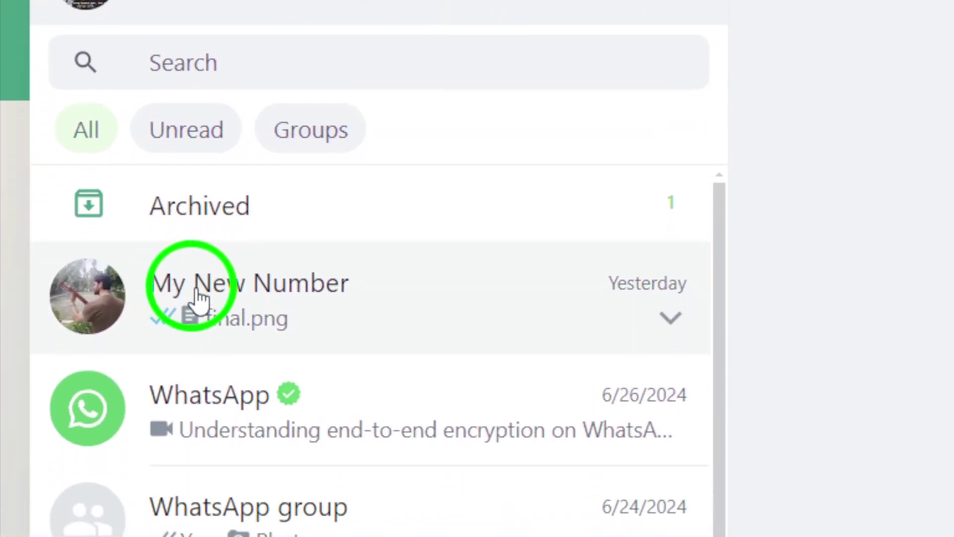
click(310, 282)
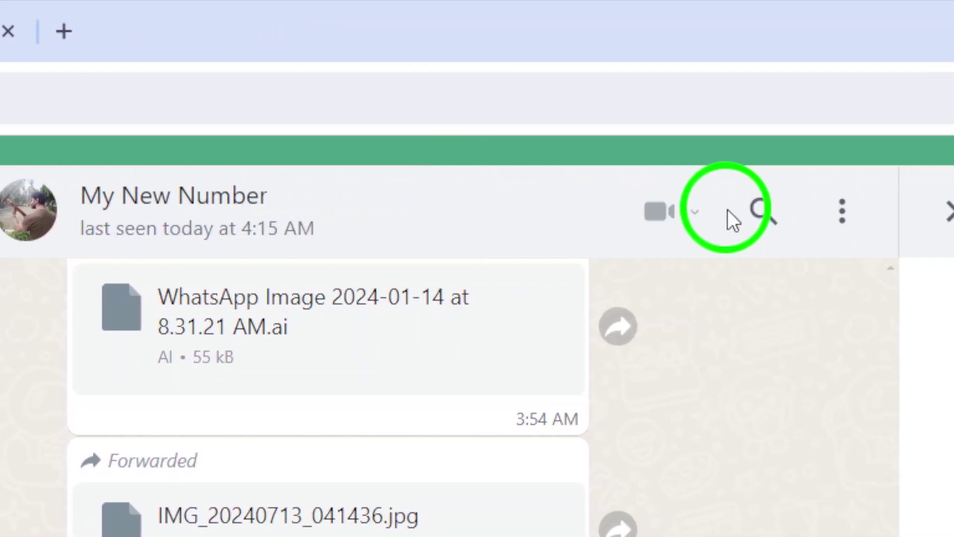
Step: Open the contact info's 'Media, links and docs' view, checking the Docs and Links tabs
click(728, 210)
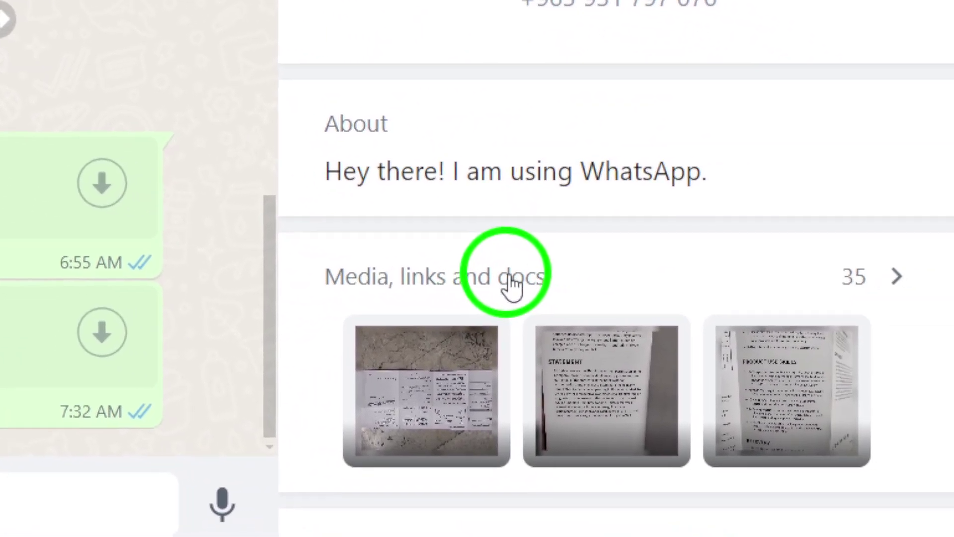
click(483, 270)
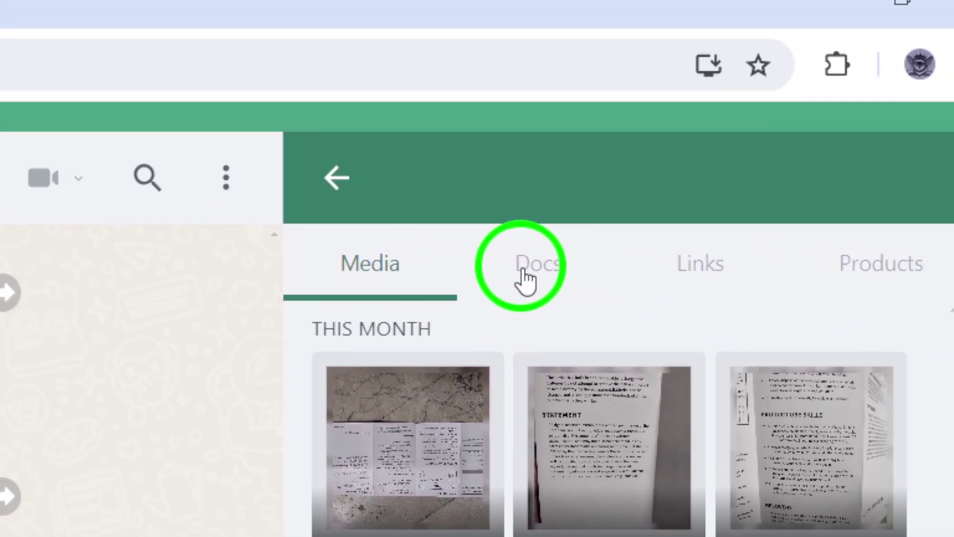
click(556, 270)
click(712, 270)
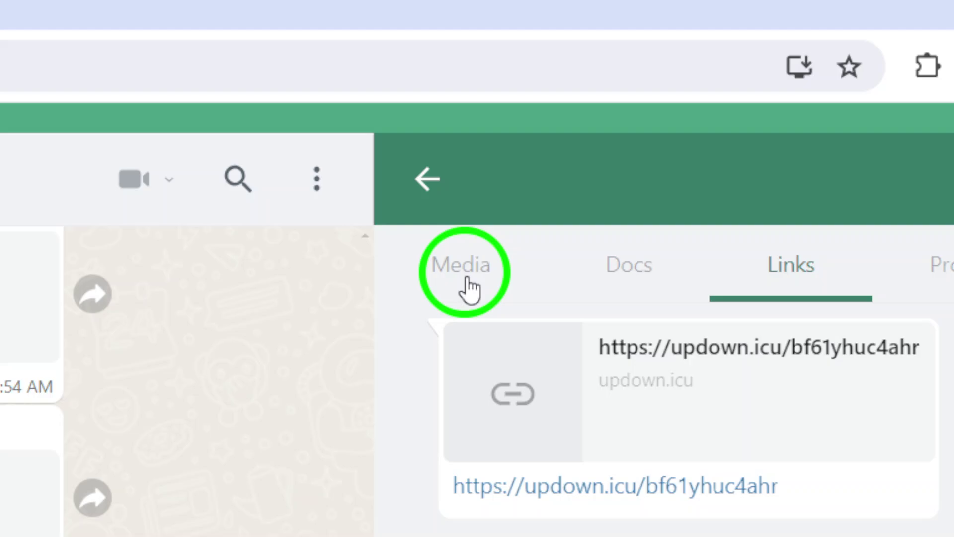
Step: Revisit the shared photo grid, then close the Contact info panel and the My New Number chat
click(462, 286)
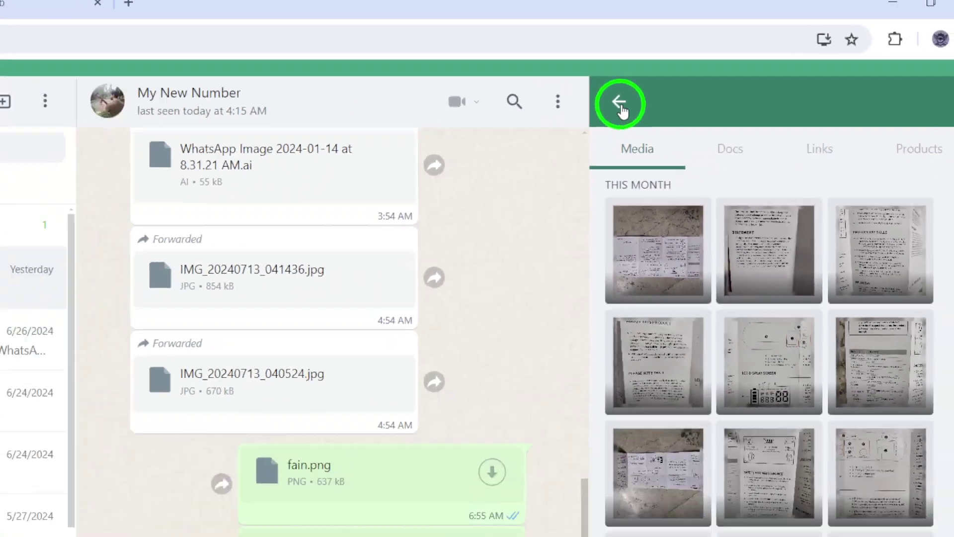
scroll(749, 168, down, 3)
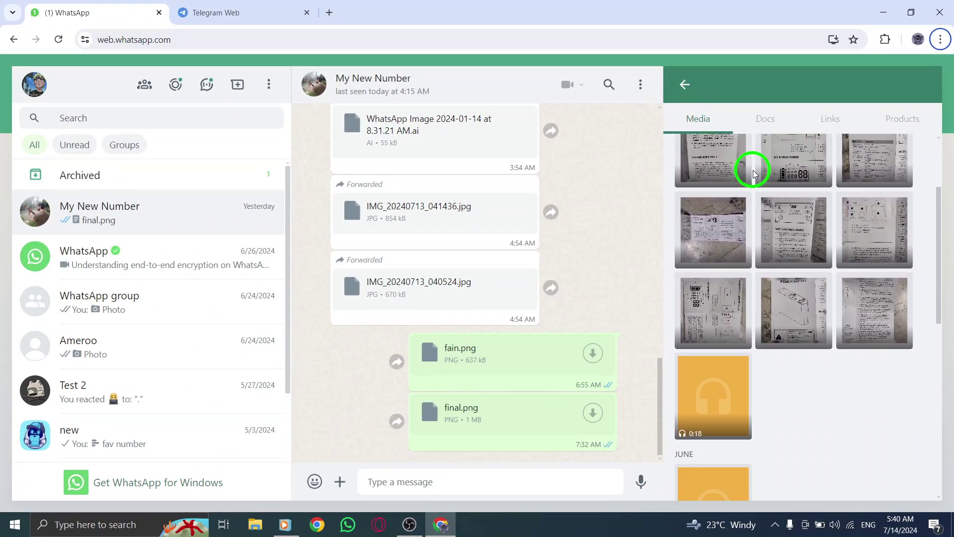
scroll(751, 171, up, 2)
scroll(750, 171, up, 2)
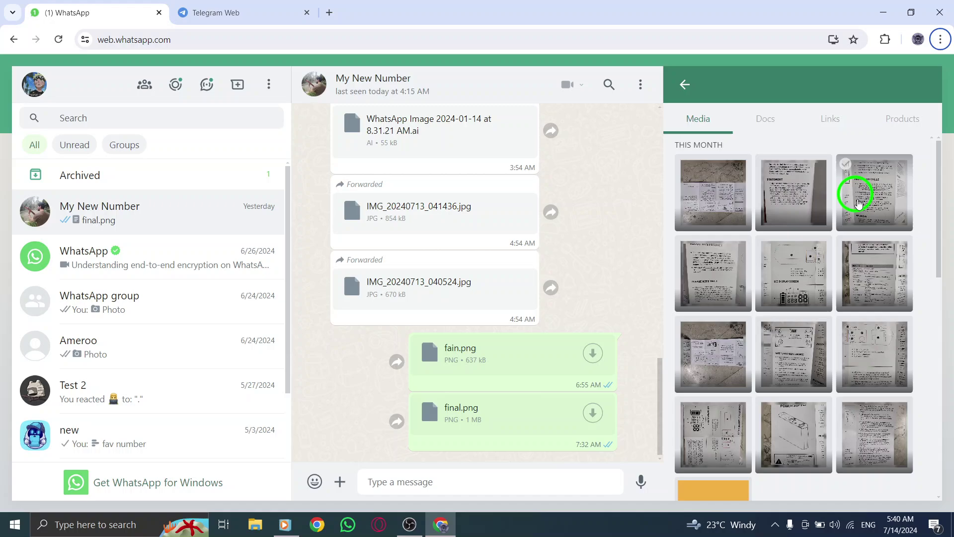
click(694, 89)
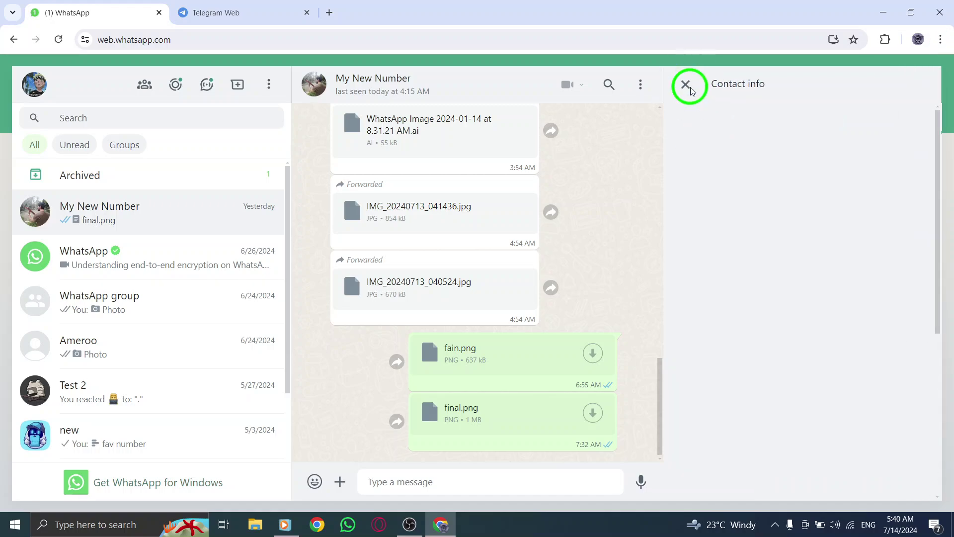
right_click(655, 192)
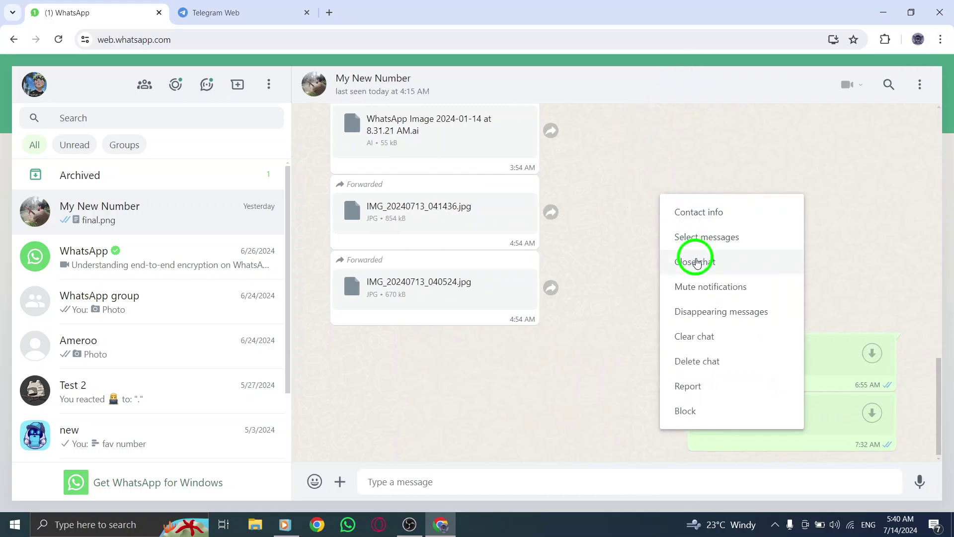
click(699, 261)
Step: Minimize the Chrome window to reveal the Windows desktop
click(881, 15)
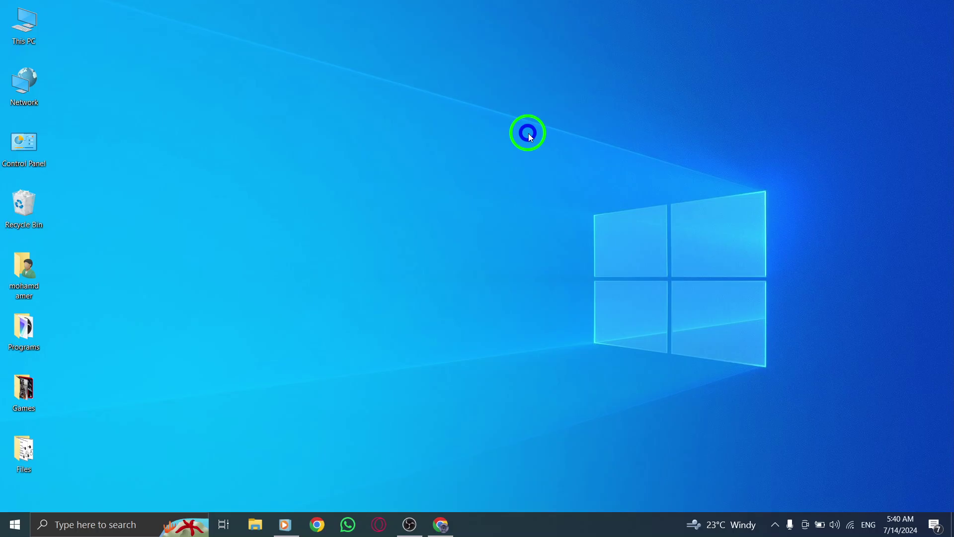